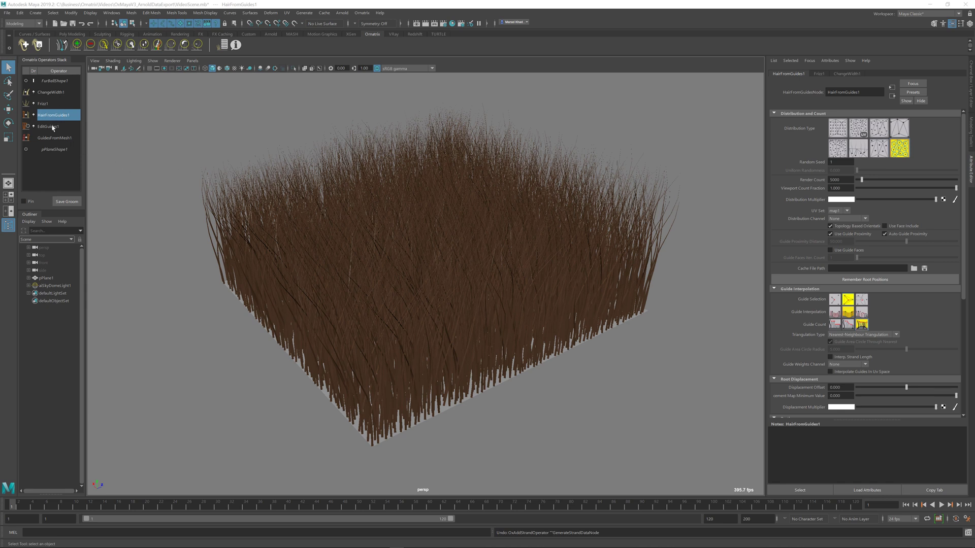
Step: Add an Ornatrix Generate Strand Data operator with a new channel named RandomColors
{"action": "left_click", "coordinate": [361, 12]}
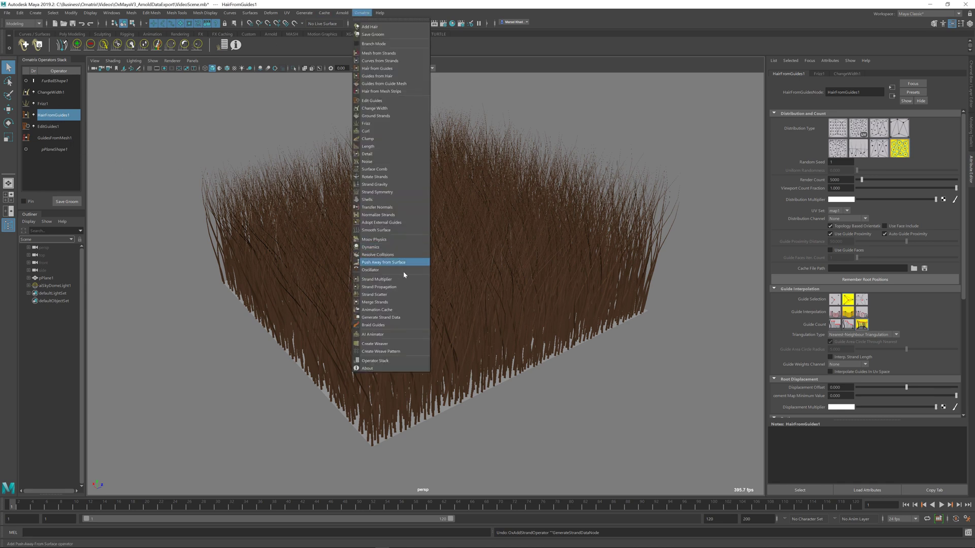
{"action": "left_click", "coordinate": [406, 318]}
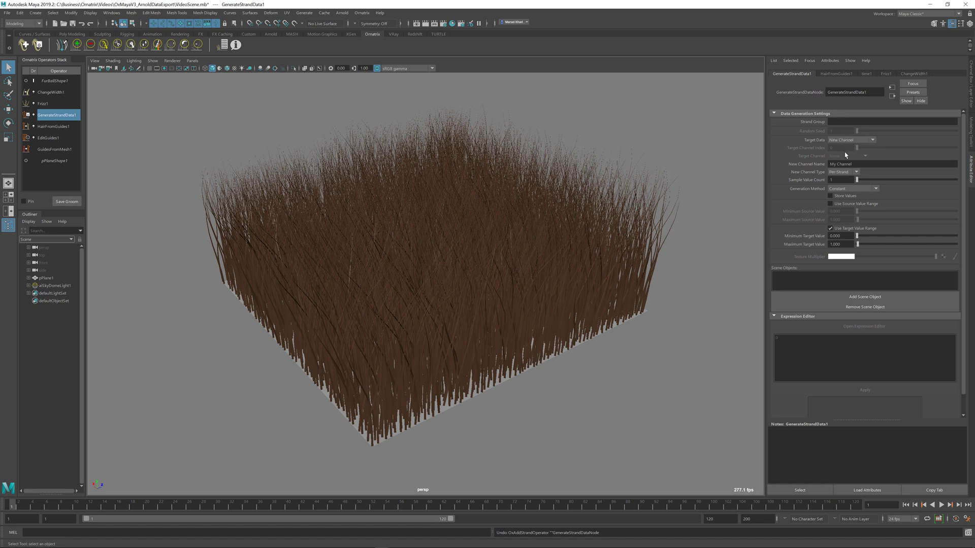
{"action": "left_click_drag", "start_coordinate": [851, 164], "coordinate": [754, 166]}
{"action": "type", "text": "My"}
{"action": "key", "text": "Return"}
{"action": "type", "text": "RandomColors"}
{"action": "left_click", "coordinate": [835, 180]}
Step: Set the channel's Sample Value Count to 3 and its Generation Method to Random
{"action": "left_click", "coordinate": [872, 165]}
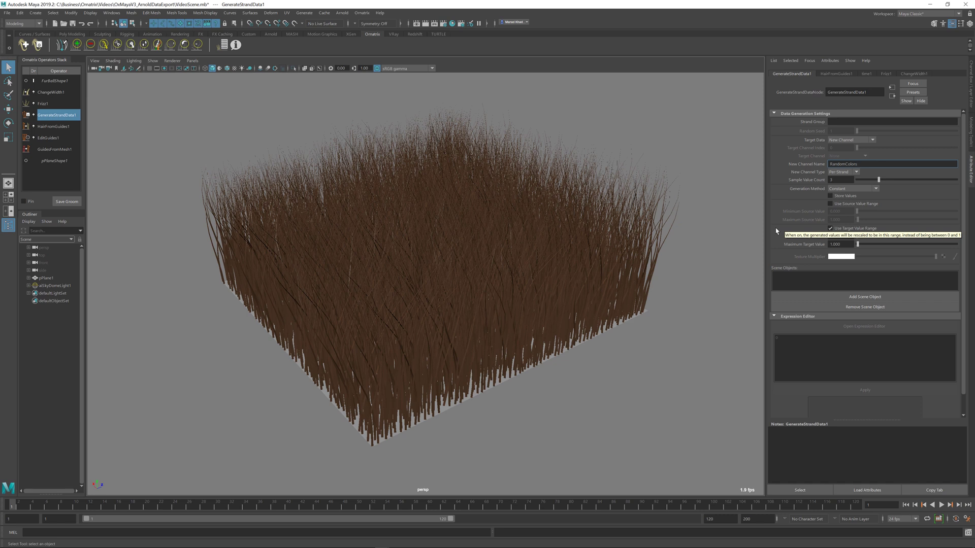
{"action": "left_click", "coordinate": [846, 188]}
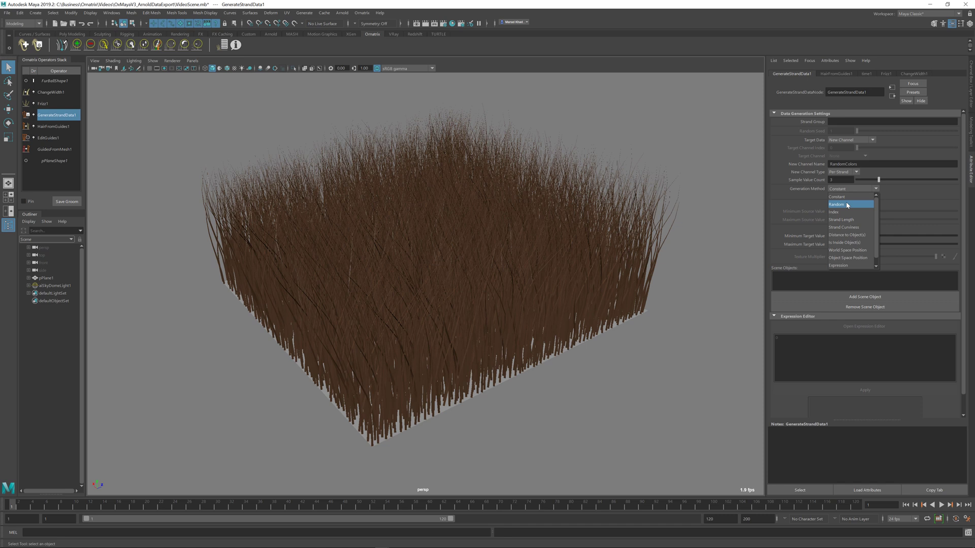
{"action": "left_click", "coordinate": [847, 205]}
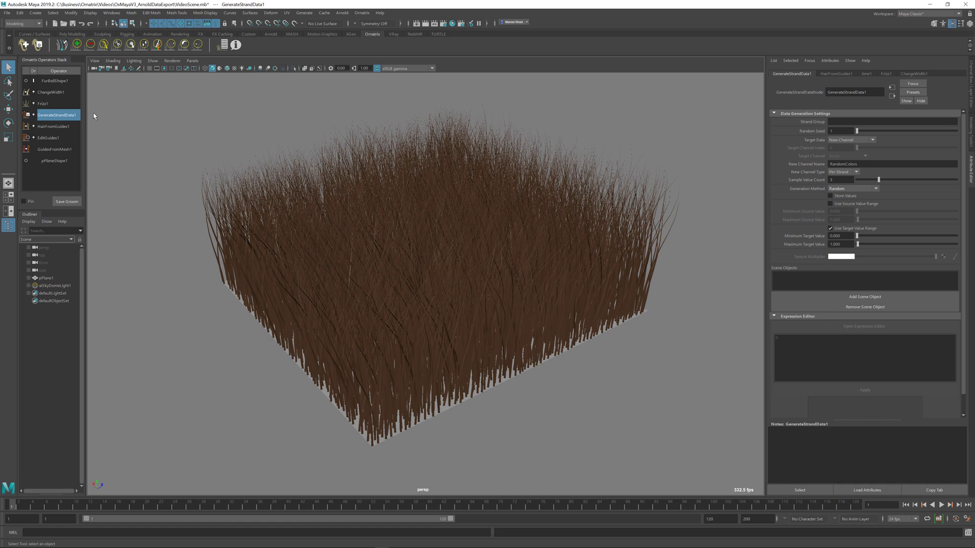
Step: On FurBallShape1, expand Renderer Export and start an export attribute named RandomColor
{"action": "left_click", "coordinate": [55, 81]}
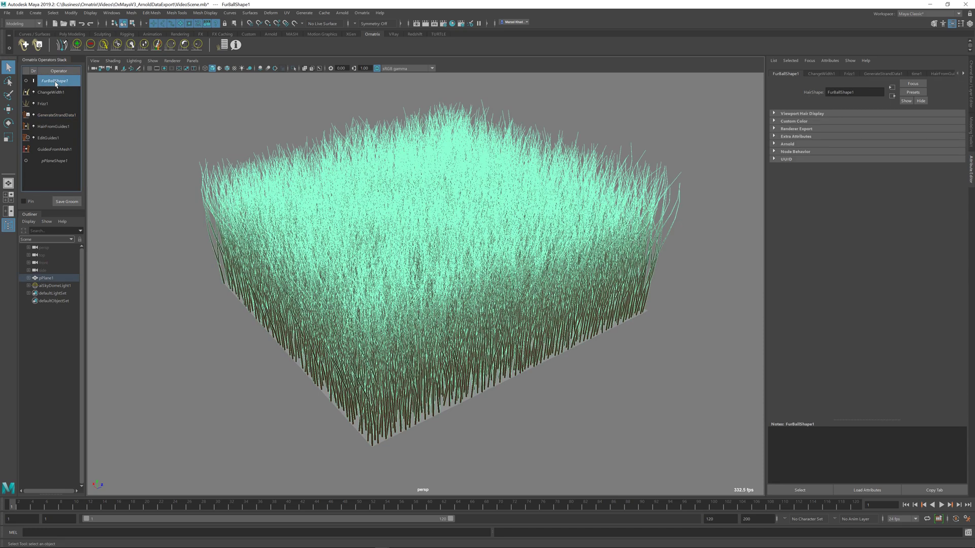
{"action": "left_click", "coordinate": [774, 129]}
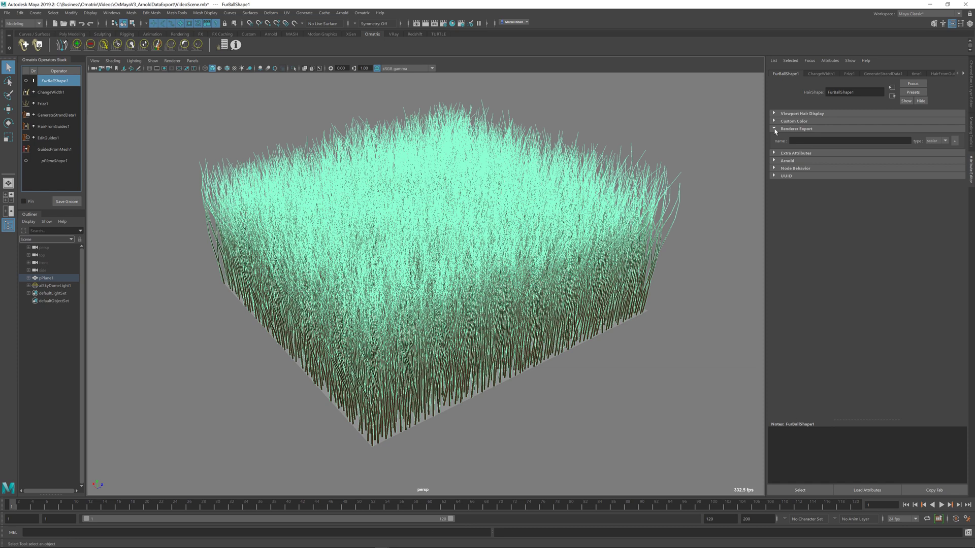
{"action": "left_click", "coordinate": [807, 142]}
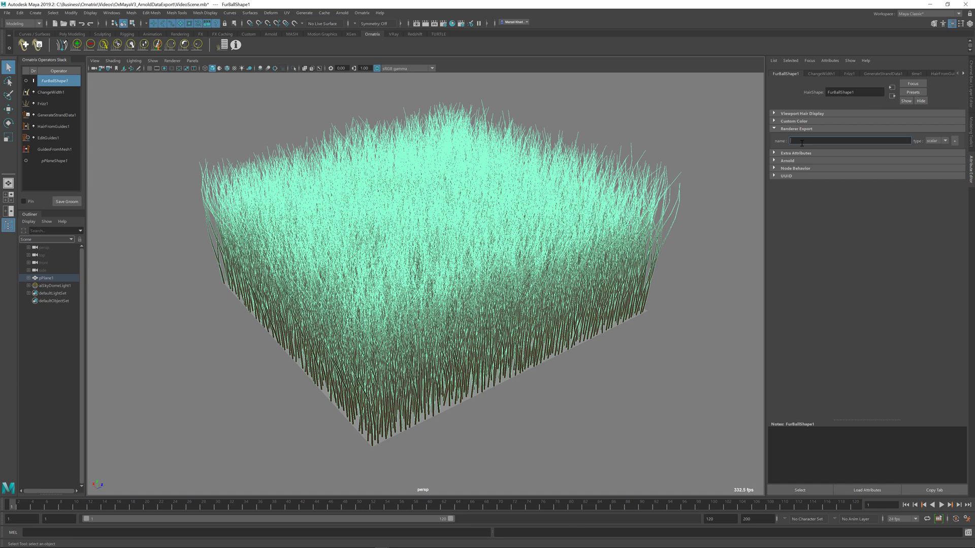
{"action": "type", "text": "RS"}
Step: Make RandomColor a color export mapped to channels RandomColors1, RandomColors2 and RandomColors3
{"action": "left_click", "coordinate": [933, 142]}
{"action": "left_click", "coordinate": [937, 154]}
{"action": "left_click", "coordinate": [955, 143]}
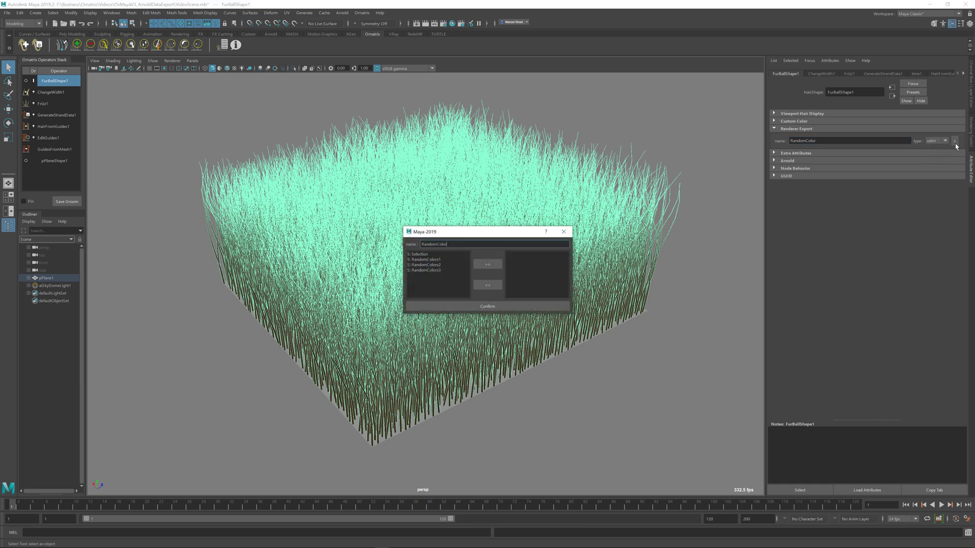
{"action": "left_click", "coordinate": [430, 260]}
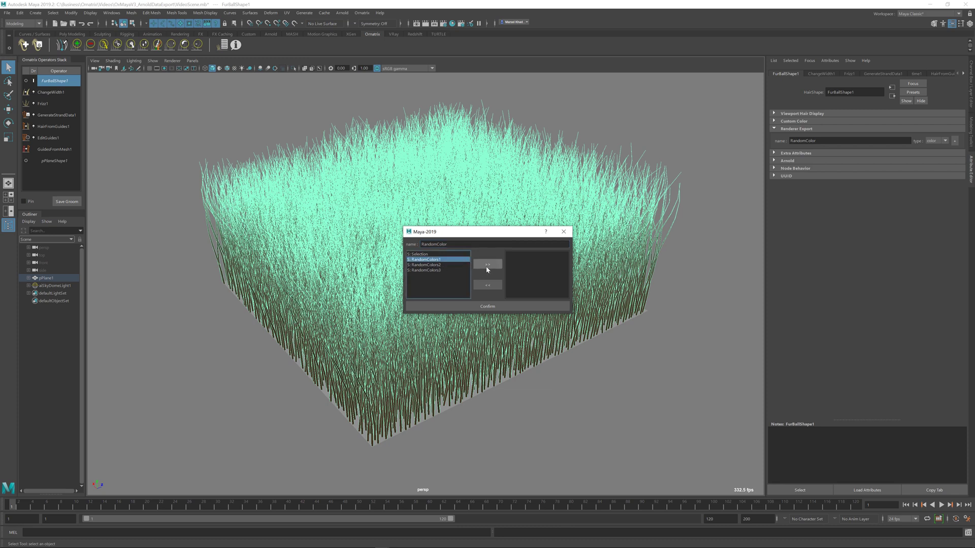
{"action": "left_click", "coordinate": [487, 264]}
{"action": "left_click", "coordinate": [482, 265]}
{"action": "left_click", "coordinate": [431, 259]}
{"action": "left_click", "coordinate": [487, 264]}
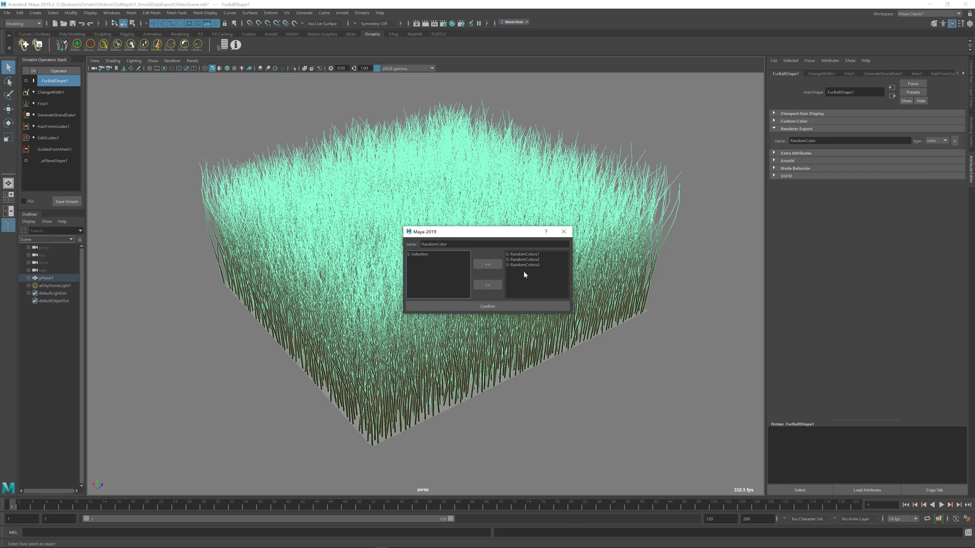
{"action": "left_click", "coordinate": [489, 306]}
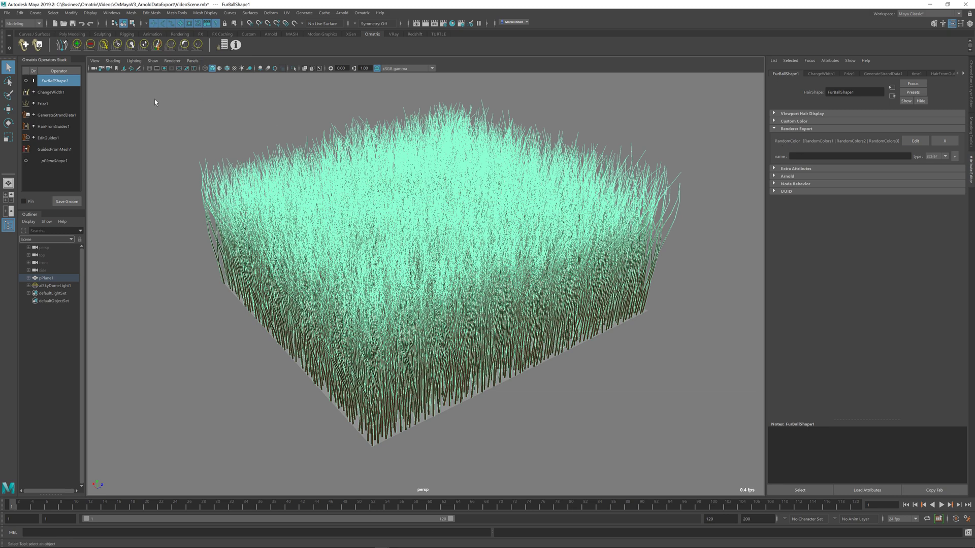
Step: Open Hypershade and pan the shader graph to make room beside aiStandardHair1
{"action": "left_click", "coordinate": [118, 13]}
{"action": "mouse_move", "coordinate": [147, 63]}
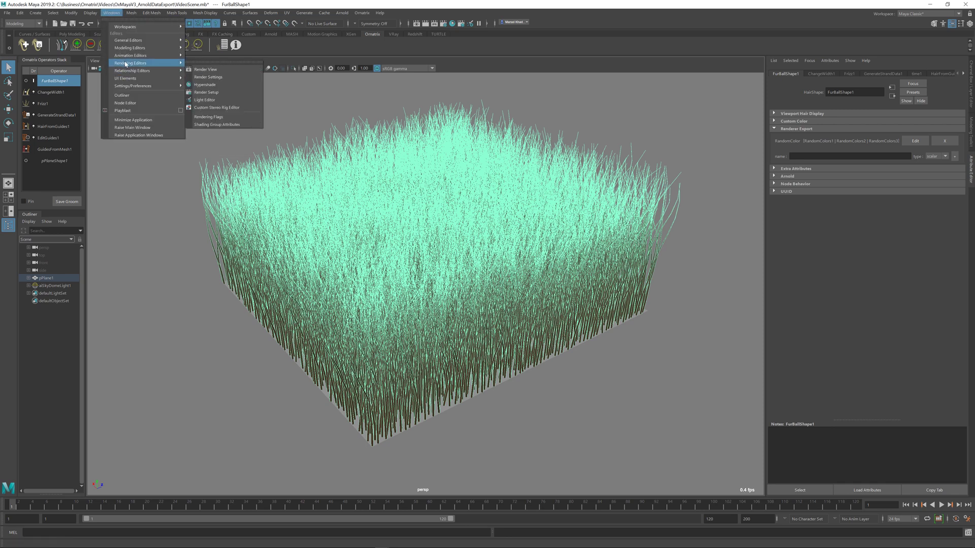
{"action": "left_click", "coordinate": [225, 88]}
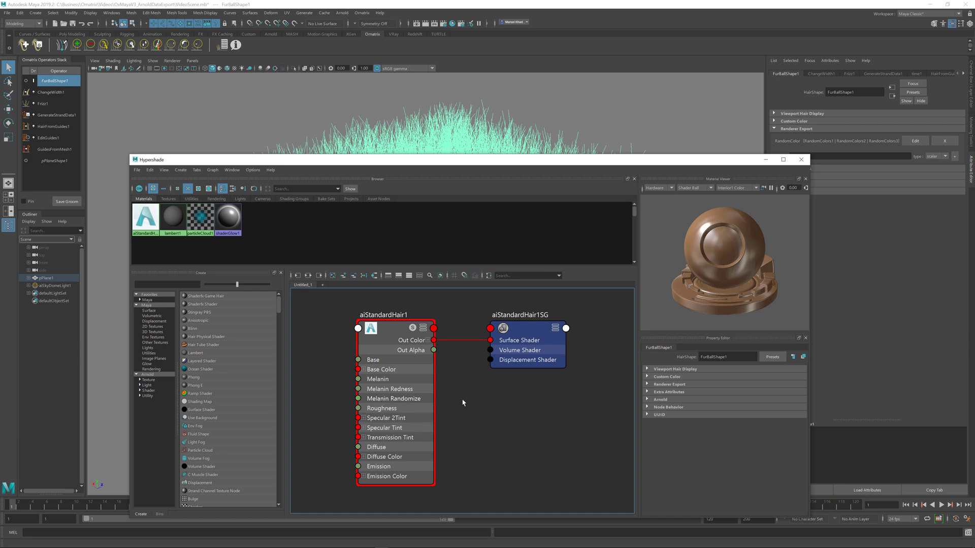
{"action": "middle_click_drag", "start_coordinate": [465, 393], "coordinate": [567, 393], "text": "alt"}
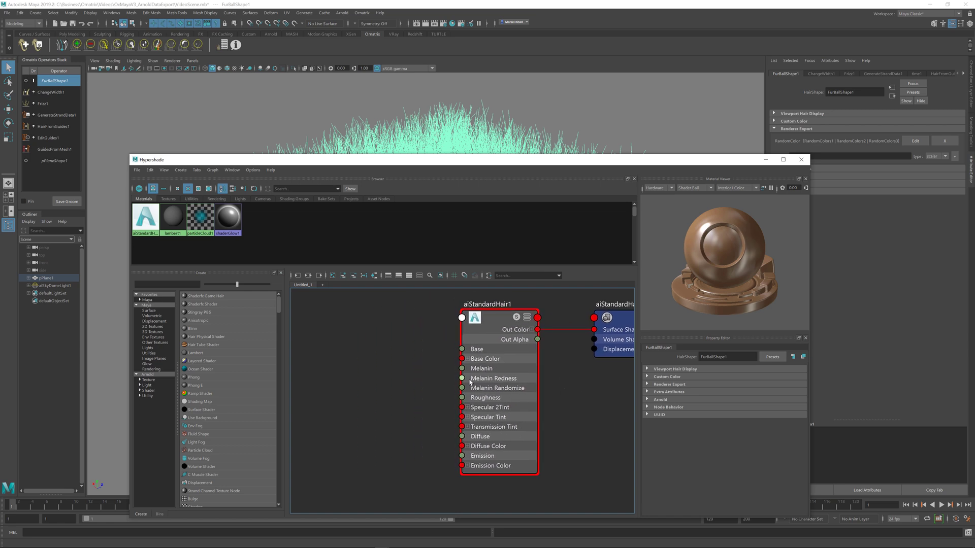
Step: Drag an aiUserDataColor node from Arnold > Utility > User Data into the graph
{"action": "left_click", "coordinate": [140, 397]}
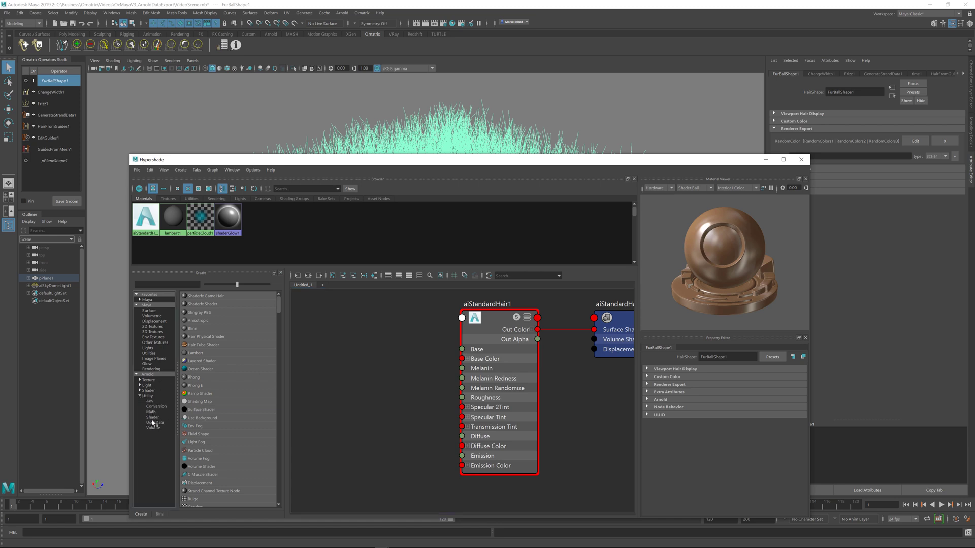
{"action": "left_click", "coordinate": [154, 418]}
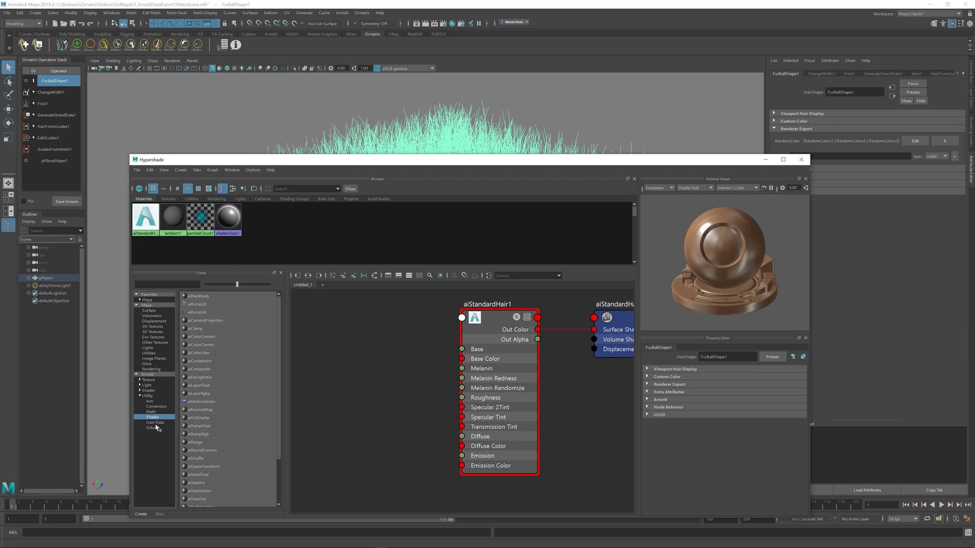
{"action": "left_click", "coordinate": [156, 423]}
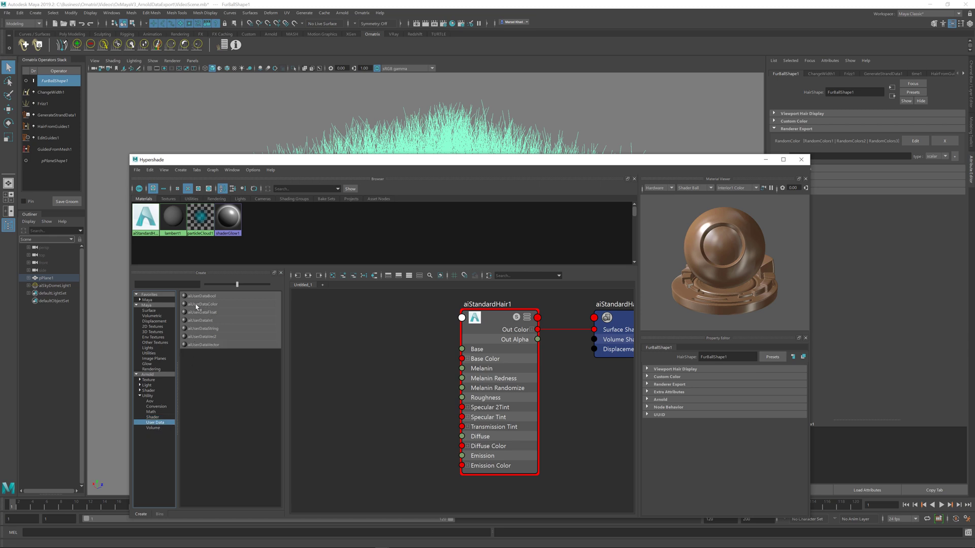
{"action": "left_click_drag", "start_coordinate": [196, 306], "coordinate": [381, 349]}
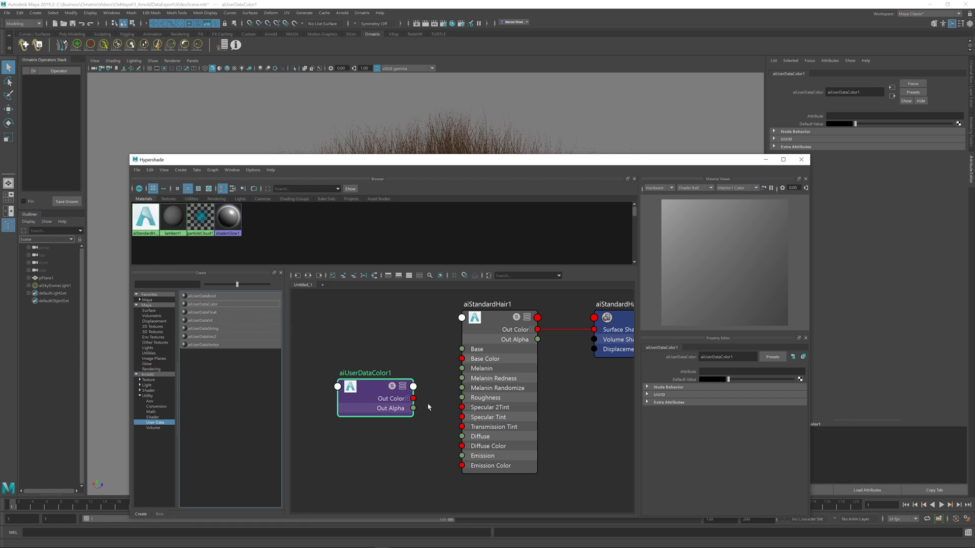
Step: Set aiUserDataColor1's Attribute to RandomColor and wire its Out Color into aiStandardHair1's Diffuse Color
{"action": "left_click_drag", "start_coordinate": [376, 393], "coordinate": [362, 395]}
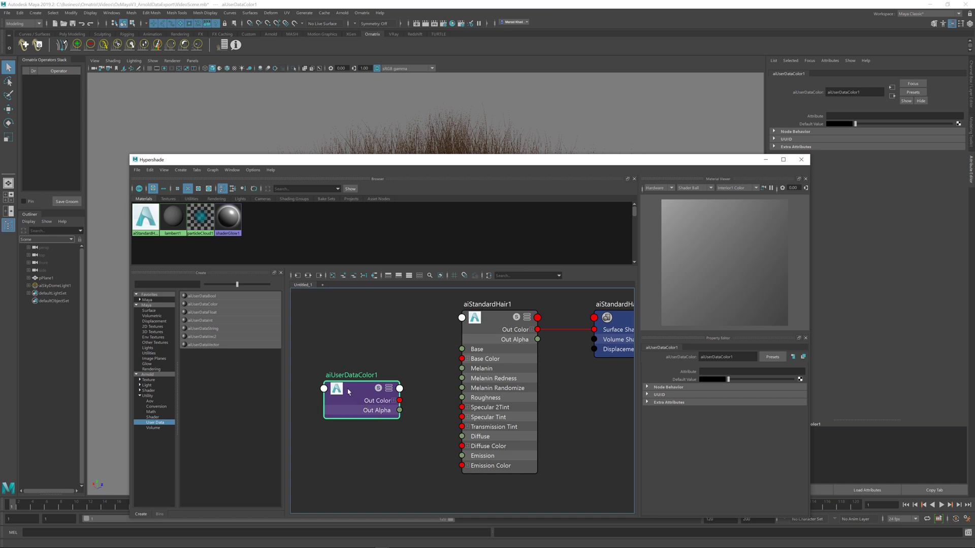
{"action": "left_click", "coordinate": [713, 373]}
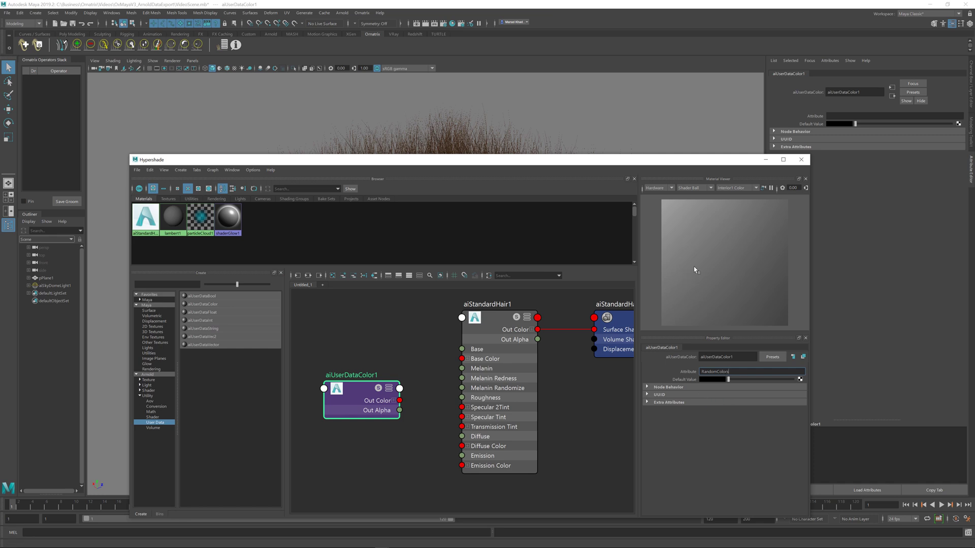
{"action": "left_click", "coordinate": [455, 136]}
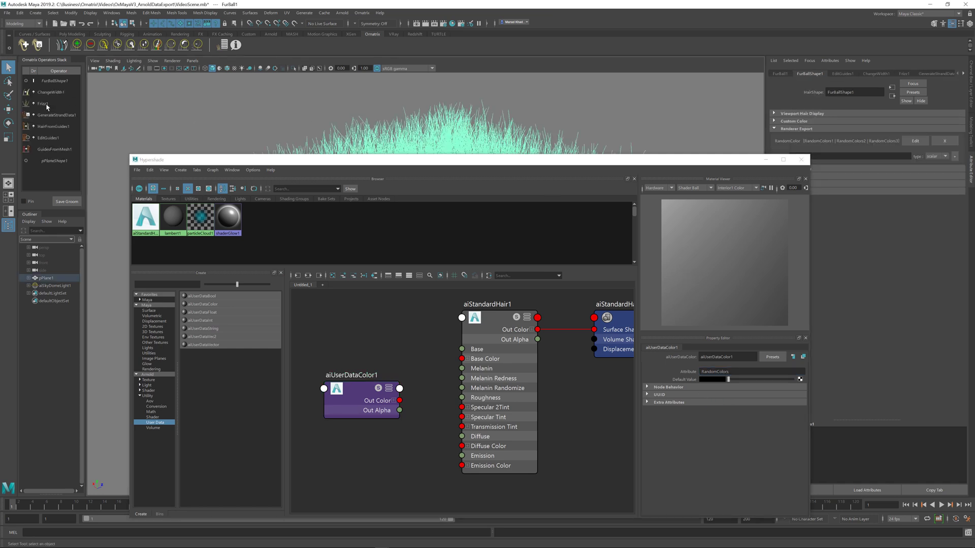
{"action": "left_click", "coordinate": [55, 81]}
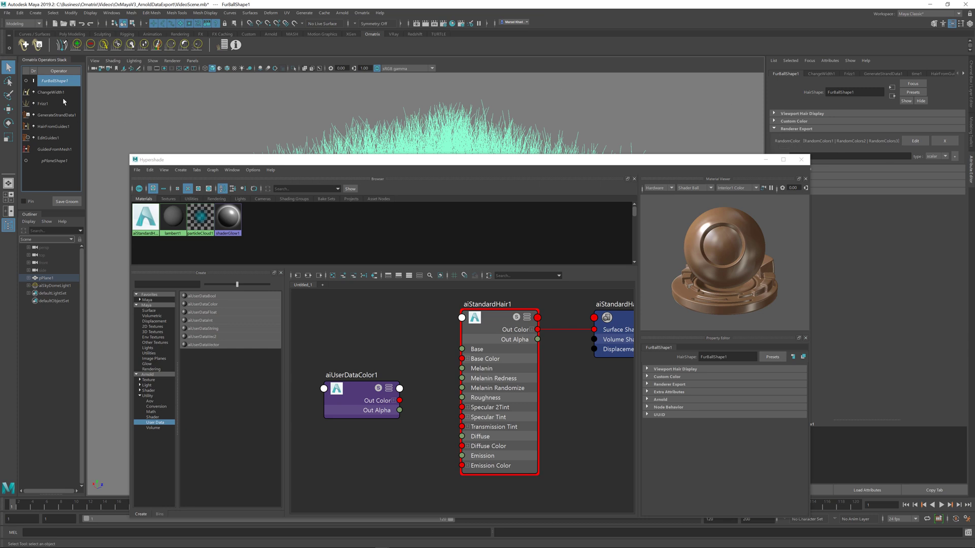
{"action": "left_click", "coordinate": [361, 391]}
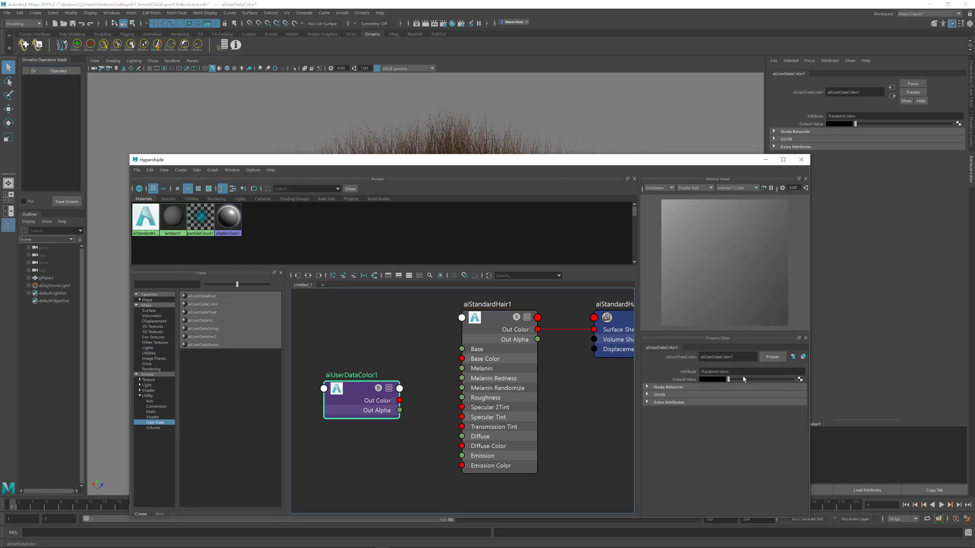
{"action": "left_click", "coordinate": [742, 371]}
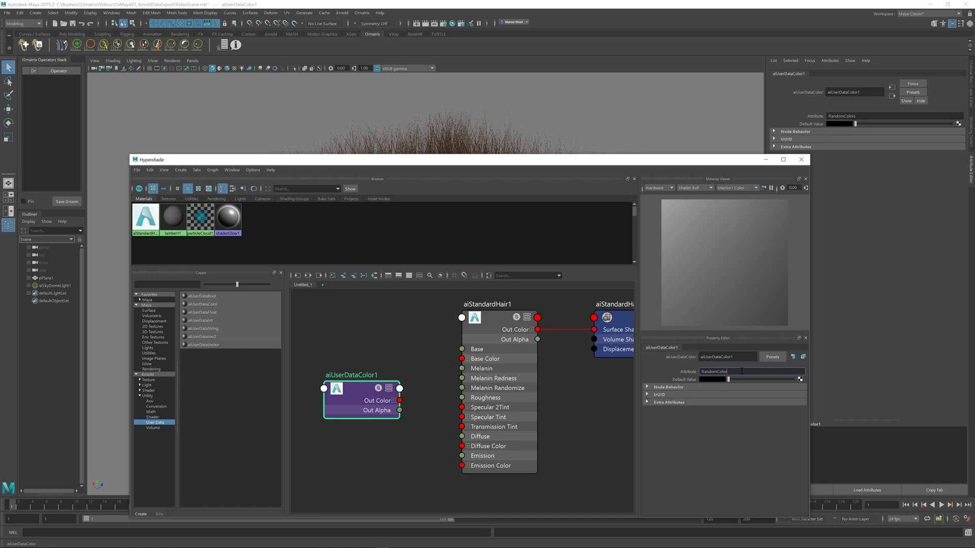
{"action": "key", "text": "Return"}
{"action": "left_click_drag", "start_coordinate": [400, 401], "coordinate": [462, 447]}
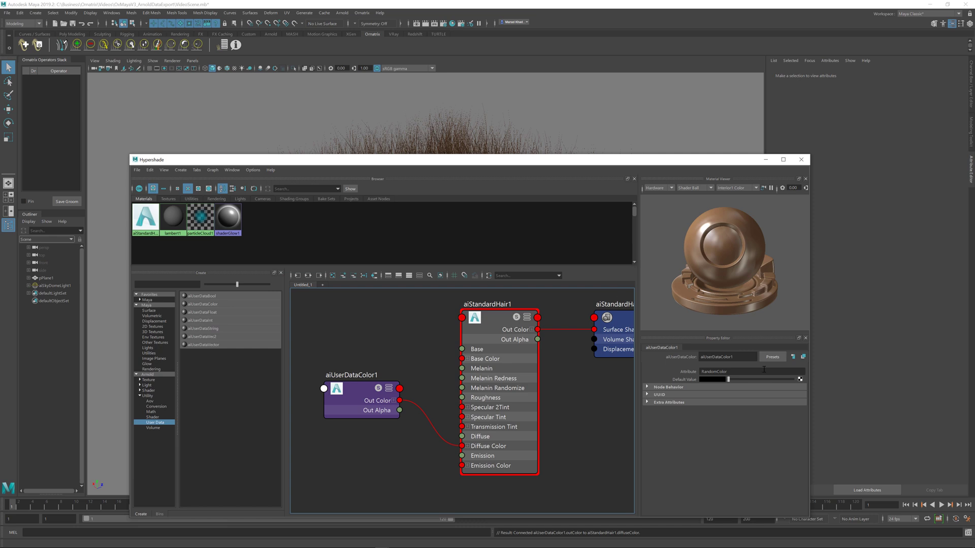
Step: Raise aiStandardHair1's Diffuse weight from 0 to 1.0 and open the Render View
{"action": "left_click", "coordinate": [488, 305]}
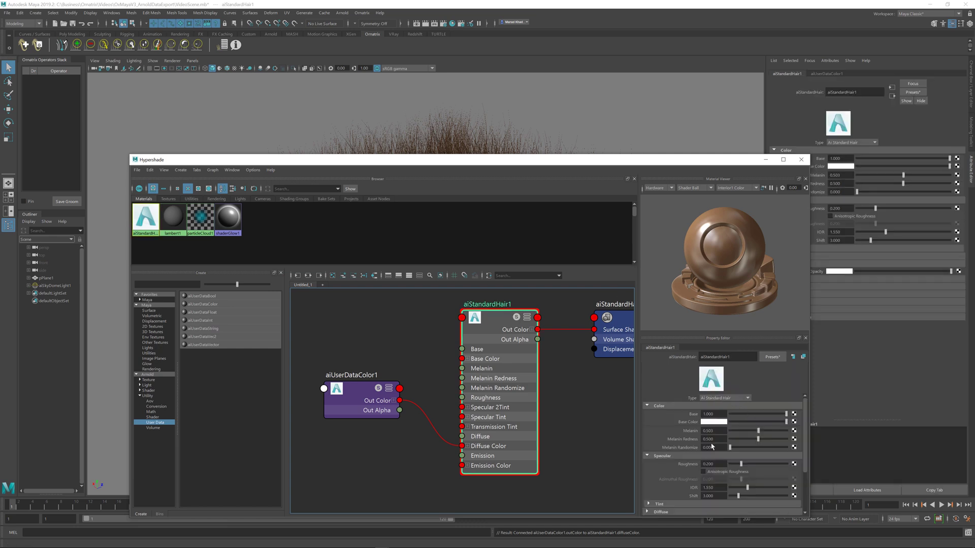
{"action": "scroll", "coordinate": [712, 447], "scroll_direction": "down", "scroll_amount": 3}
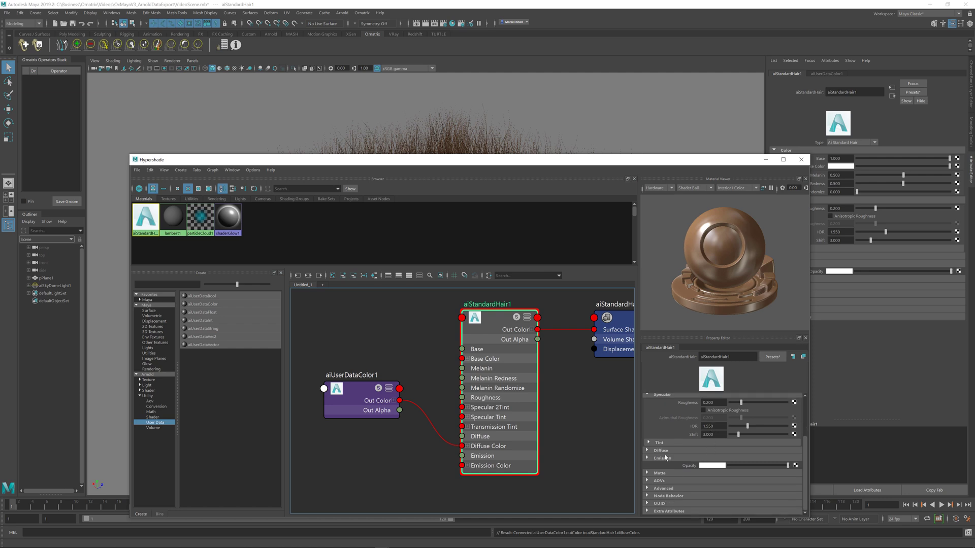
{"action": "left_click", "coordinate": [661, 451]}
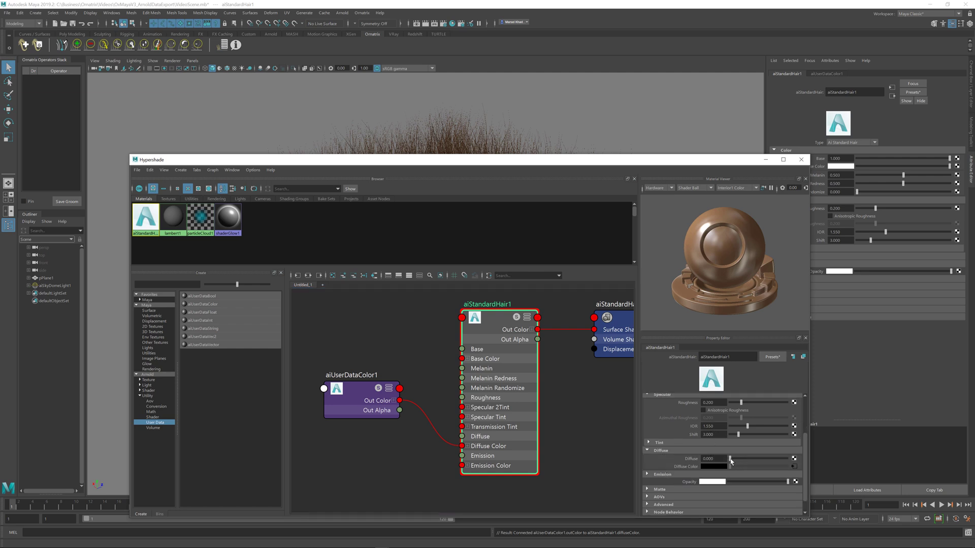
{"action": "left_click_drag", "start_coordinate": [731, 460], "coordinate": [800, 461]}
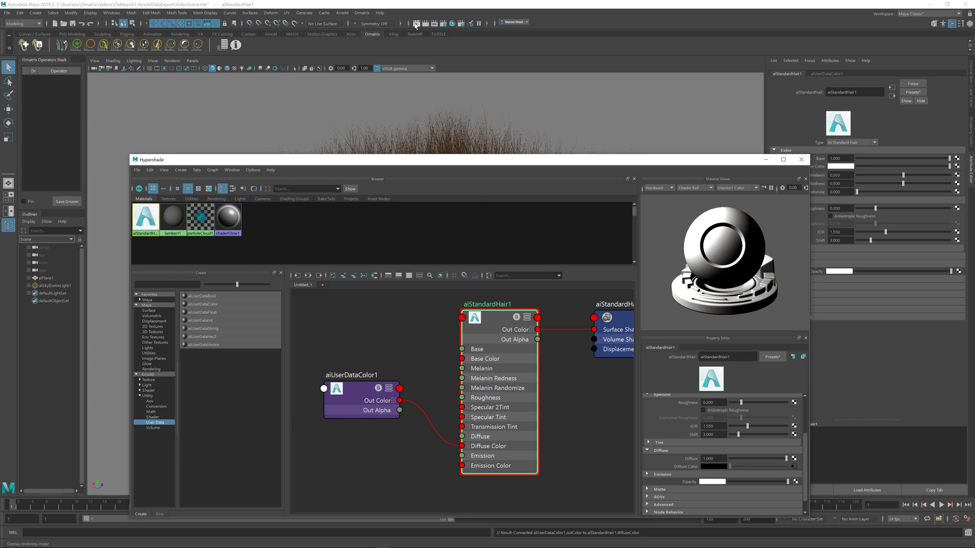
{"action": "left_click", "coordinate": [415, 24]}
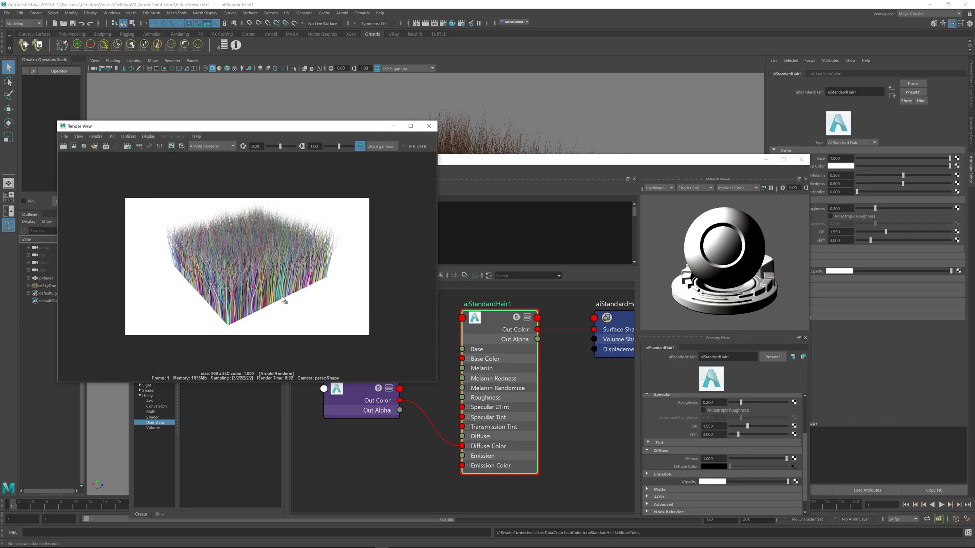
Step: After the Arnold render, bring the Hypershade graph back to the front and nudge aiUserDataColor1
{"action": "left_click_drag", "start_coordinate": [368, 392], "coordinate": [364, 401]}
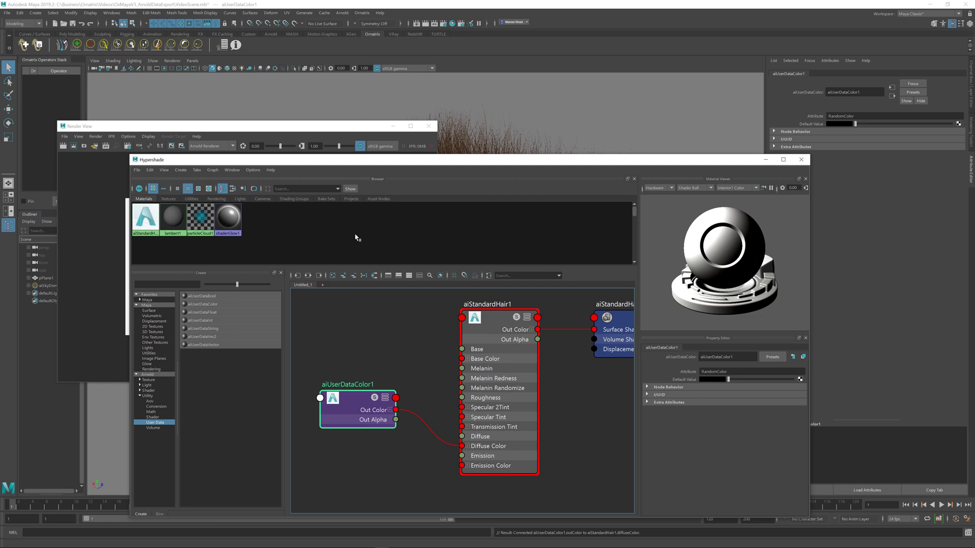
Step: Move Hypershade aside to reveal the multicoloured render and show FurBallShape1's RandomColor export settings
{"action": "left_click_drag", "start_coordinate": [466, 159], "coordinate": [400, 365]}
{"action": "left_click", "coordinate": [528, 231]}
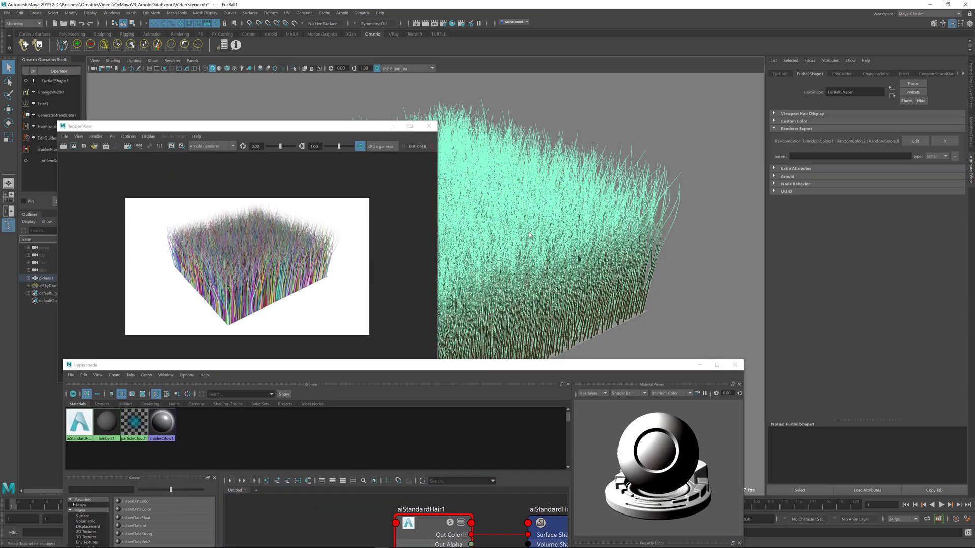
{"action": "left_click", "coordinate": [52, 81]}
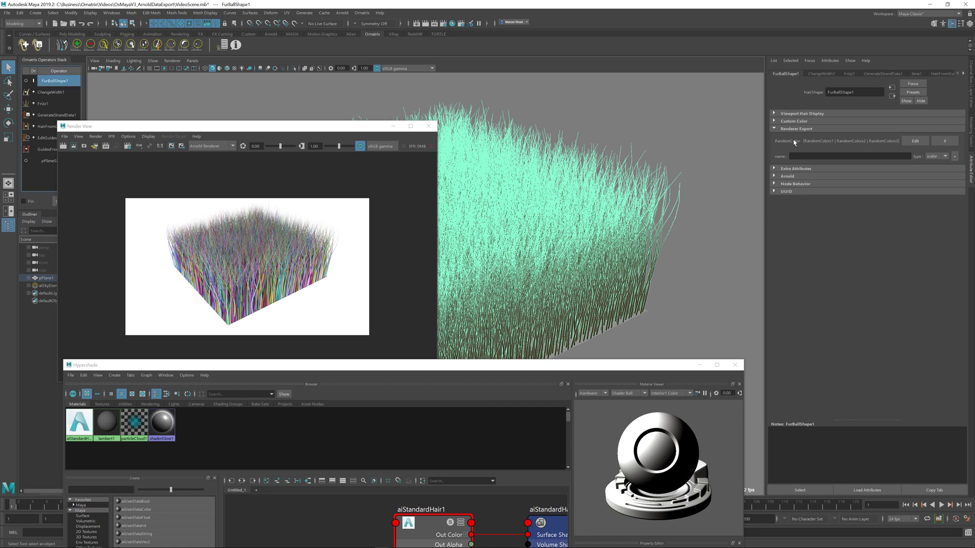